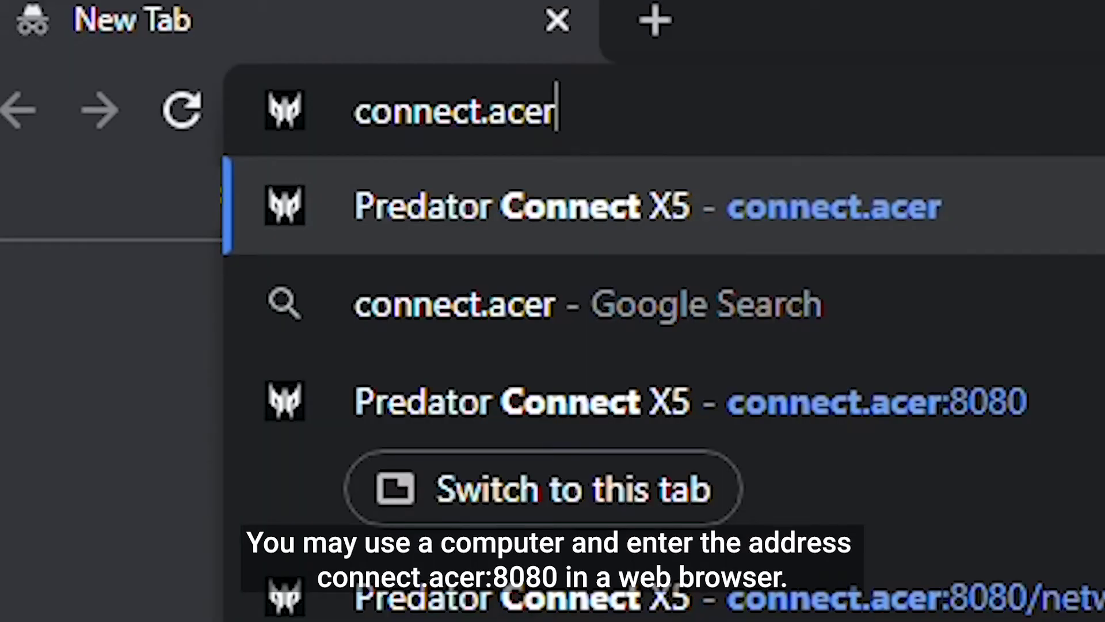
Load connect.acer:8080, the Predator Connect X5 router page, in Chrome
text(:8080)
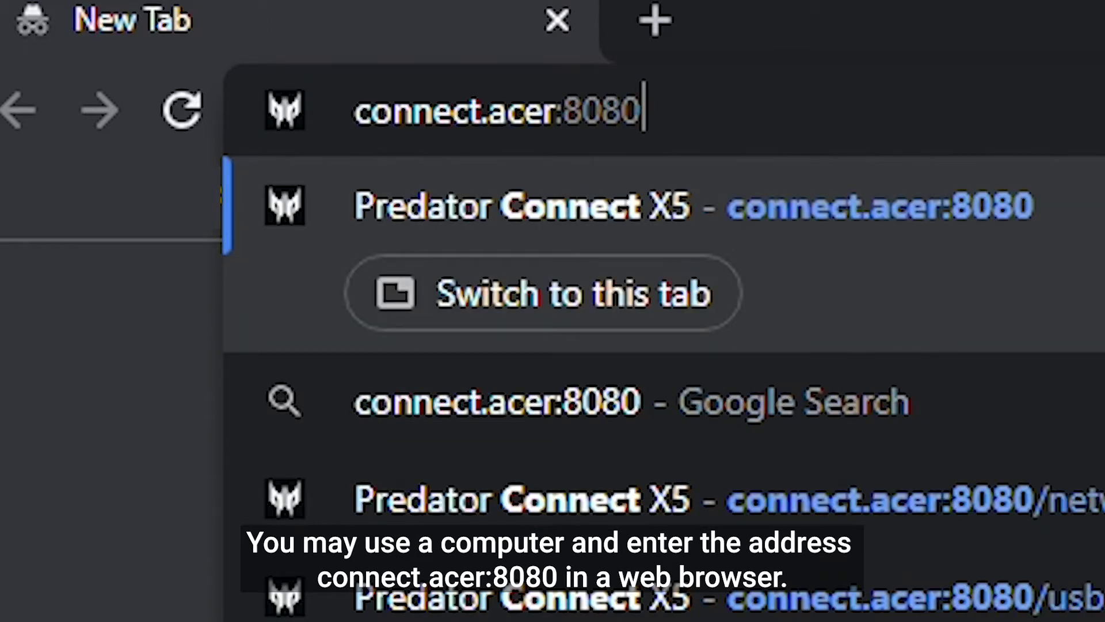
key(Return)
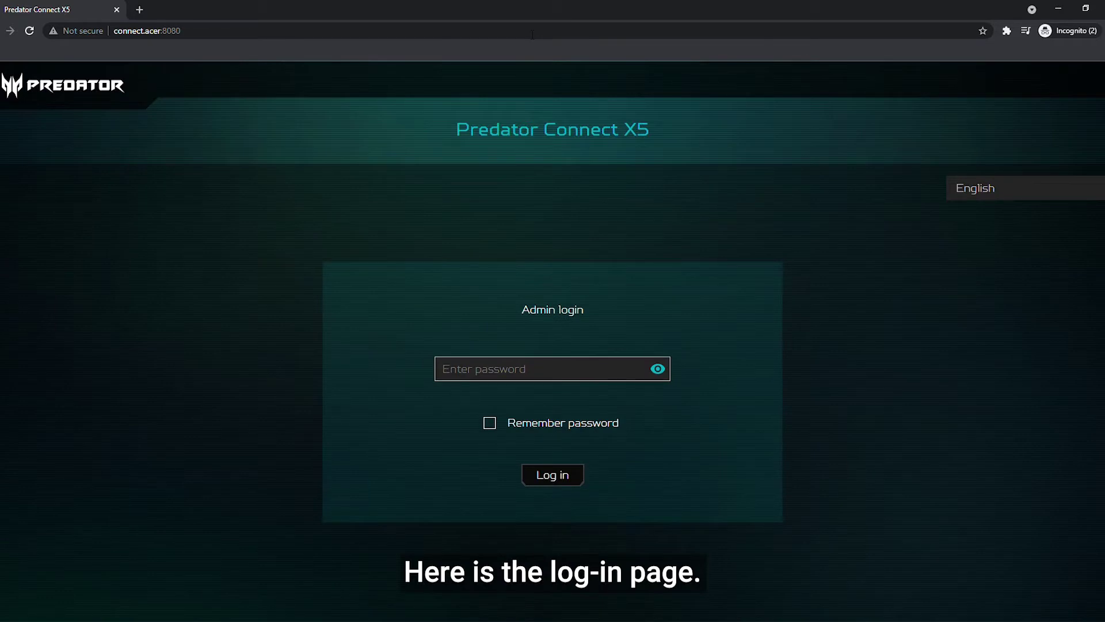
Log in as admin with the default admin password
click(564, 373)
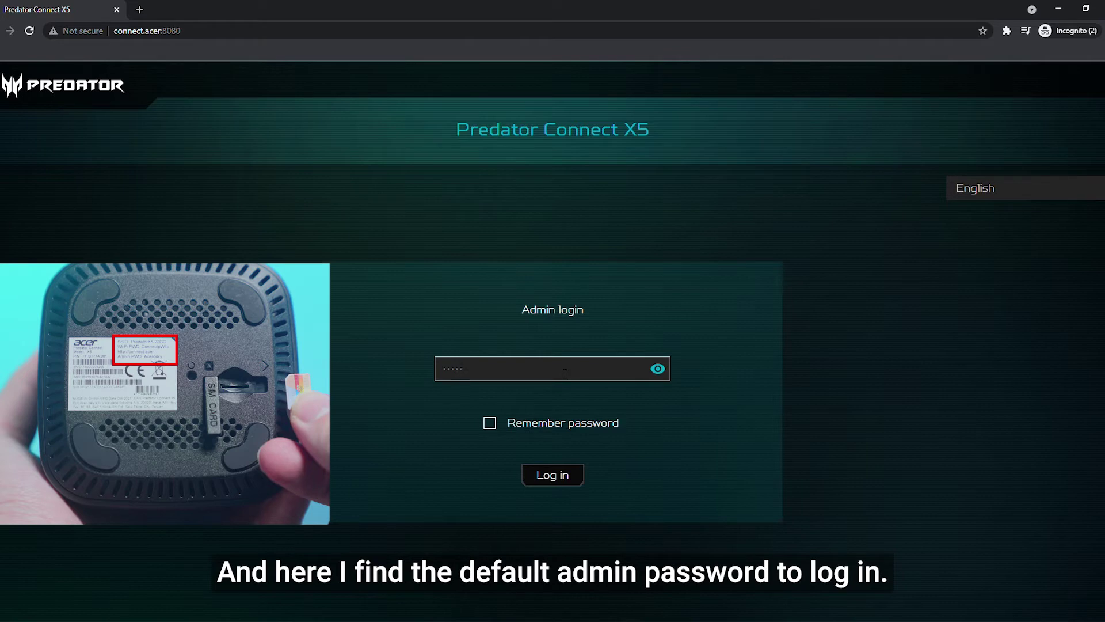
text(Acer4key)
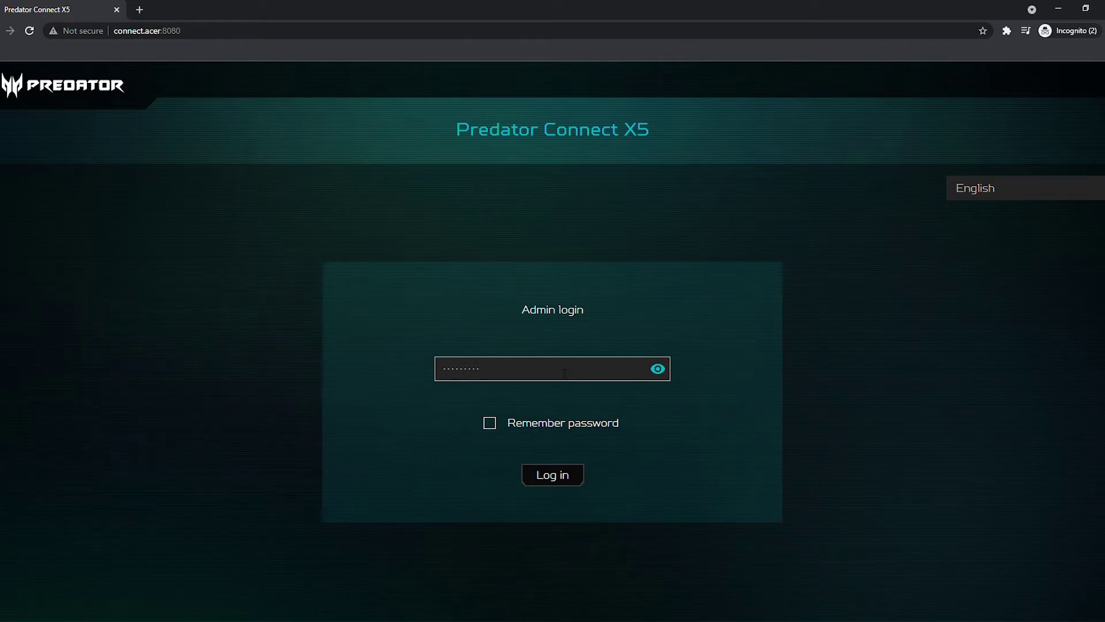
click(557, 477)
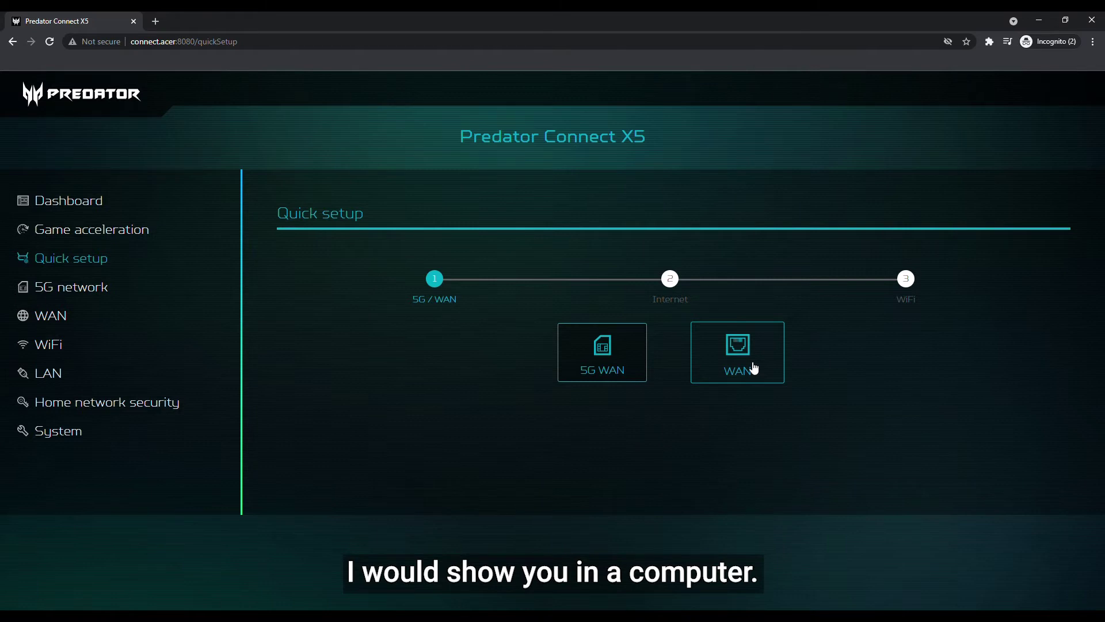
Run Quick setup for wired WAN with DHCP connection mode and confirm completion
click(754, 368)
scroll(779, 375, down, 5)
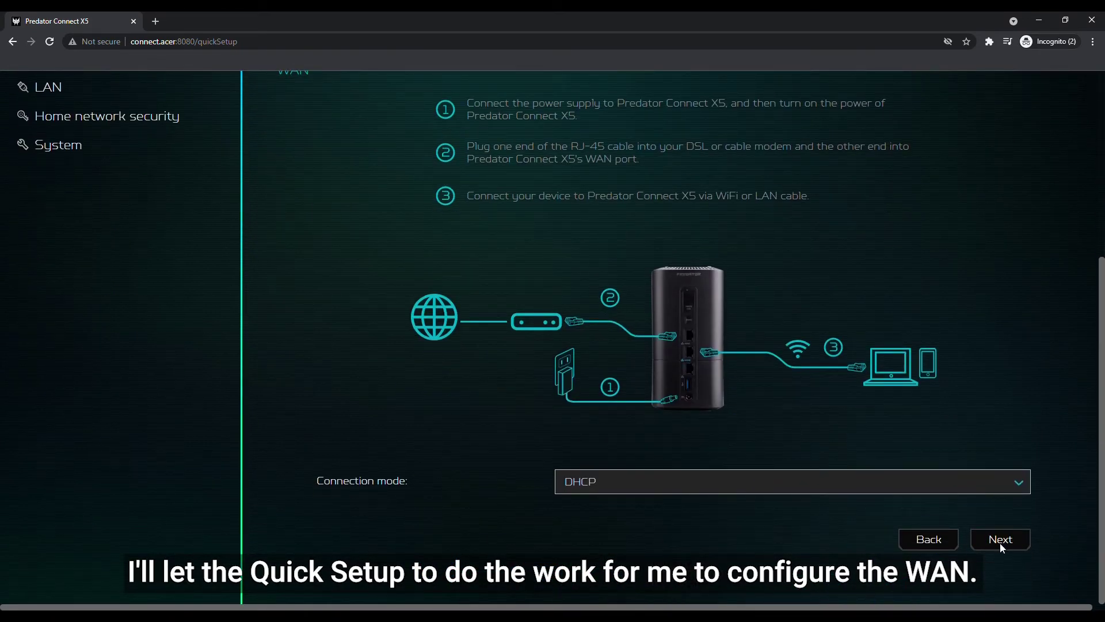
click(1000, 541)
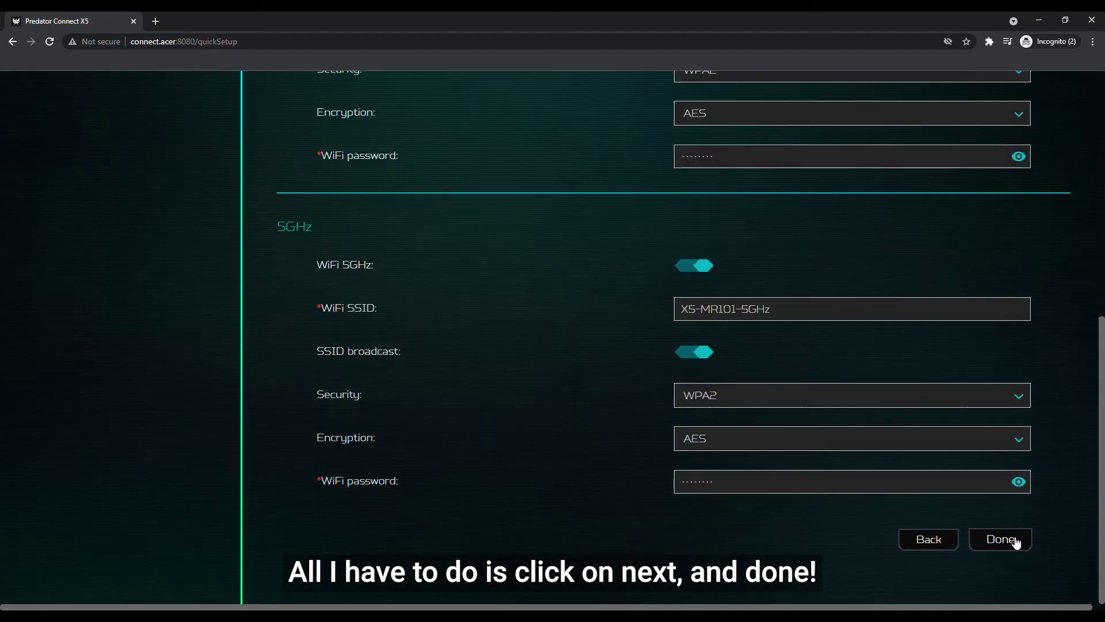
click(1017, 540)
click(555, 368)
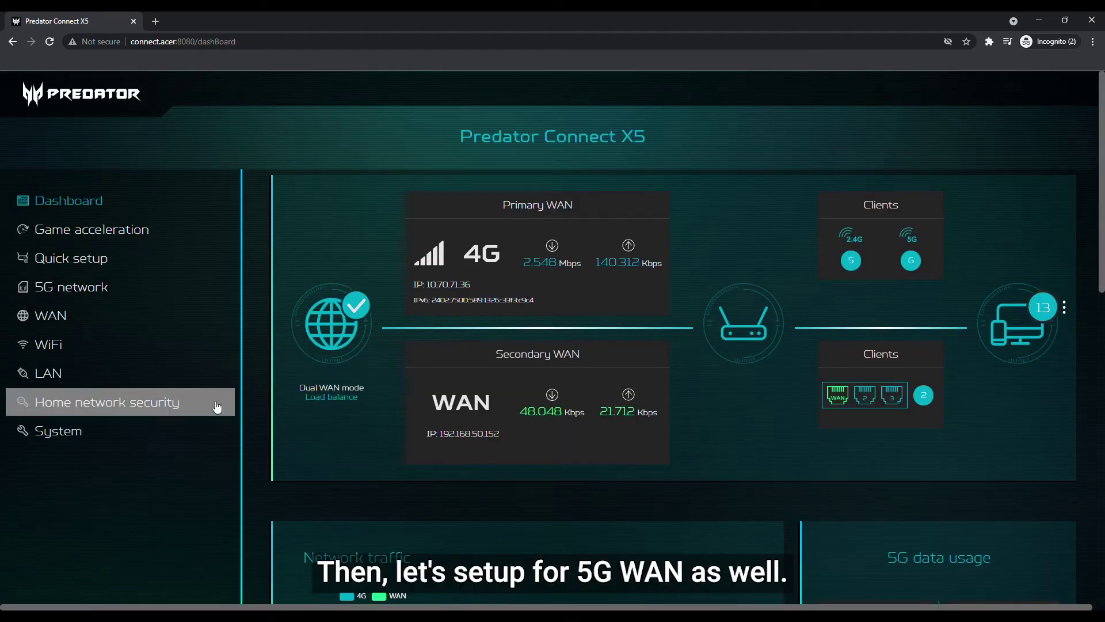
Rerun Quick setup choosing 5G WAN, accepting default internet and 5GHz WiFi settings
click(110, 259)
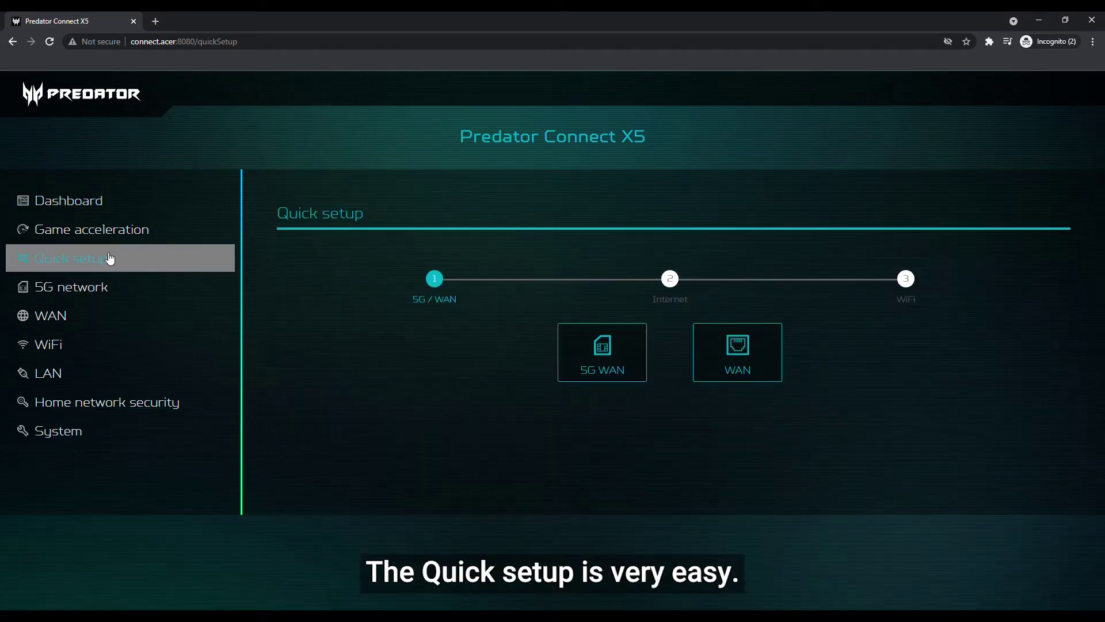
click(602, 349)
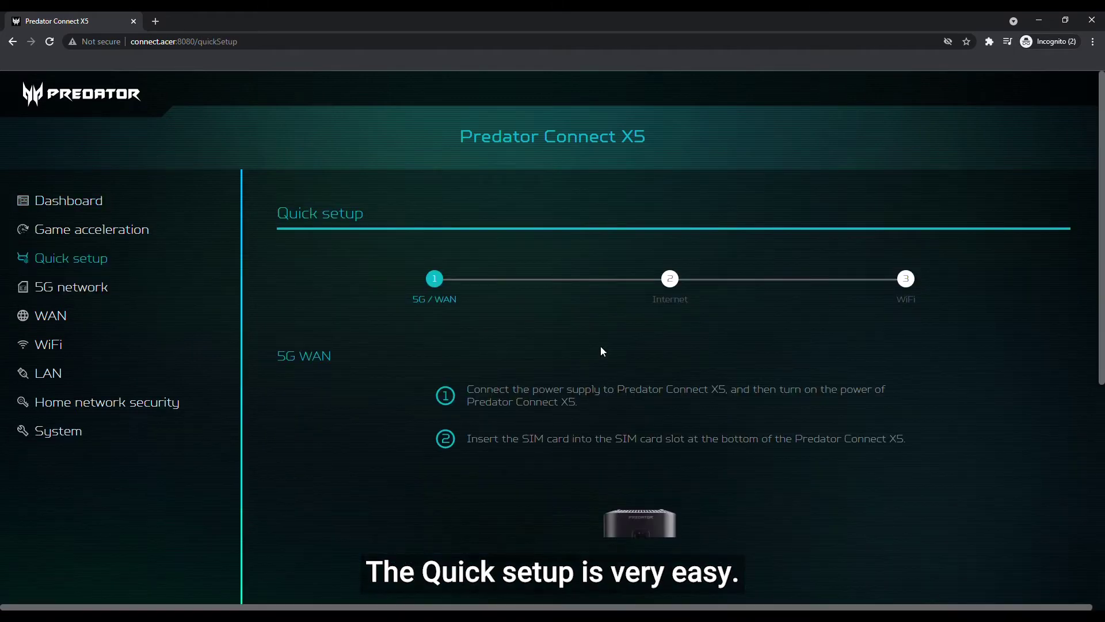
scroll(630, 357, down, 1)
scroll(629, 355, down, 5)
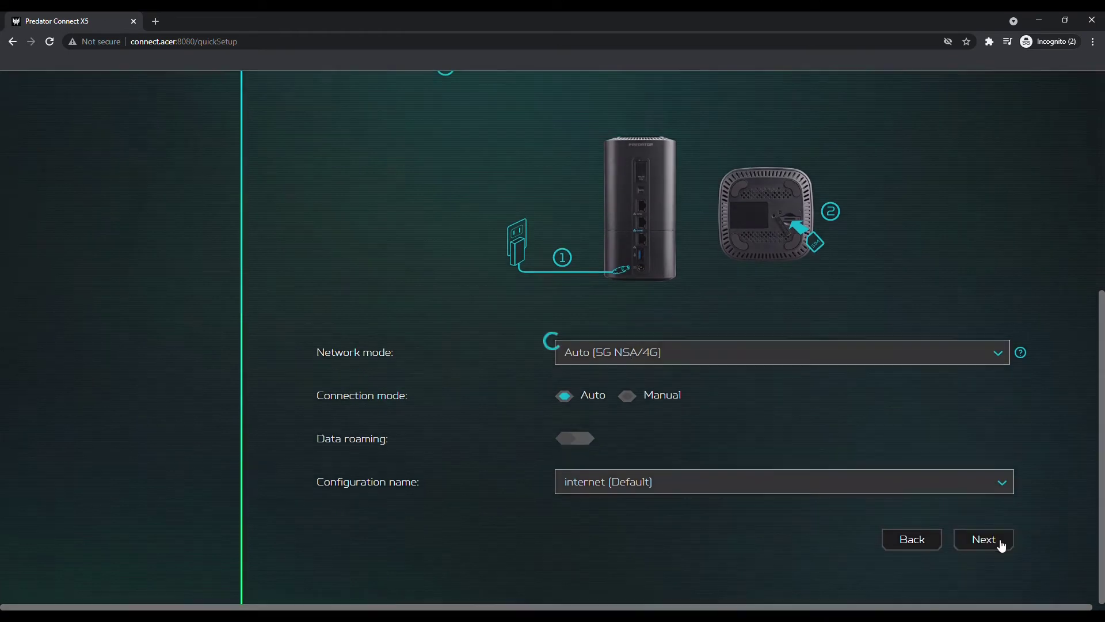
click(1000, 542)
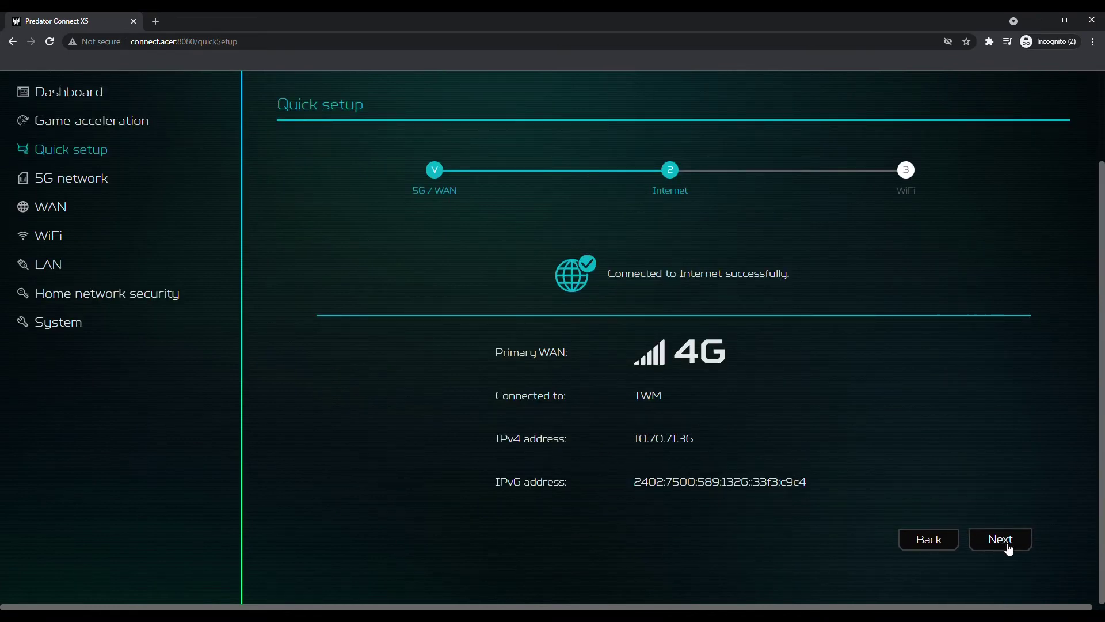
click(1008, 549)
scroll(1072, 506, down, 6)
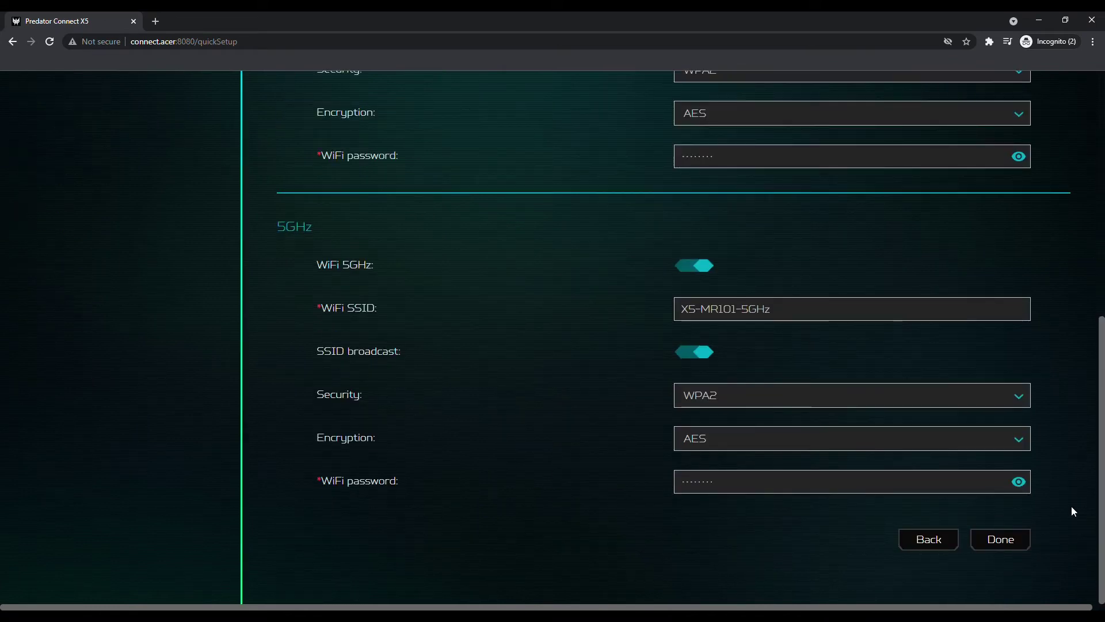
click(1009, 538)
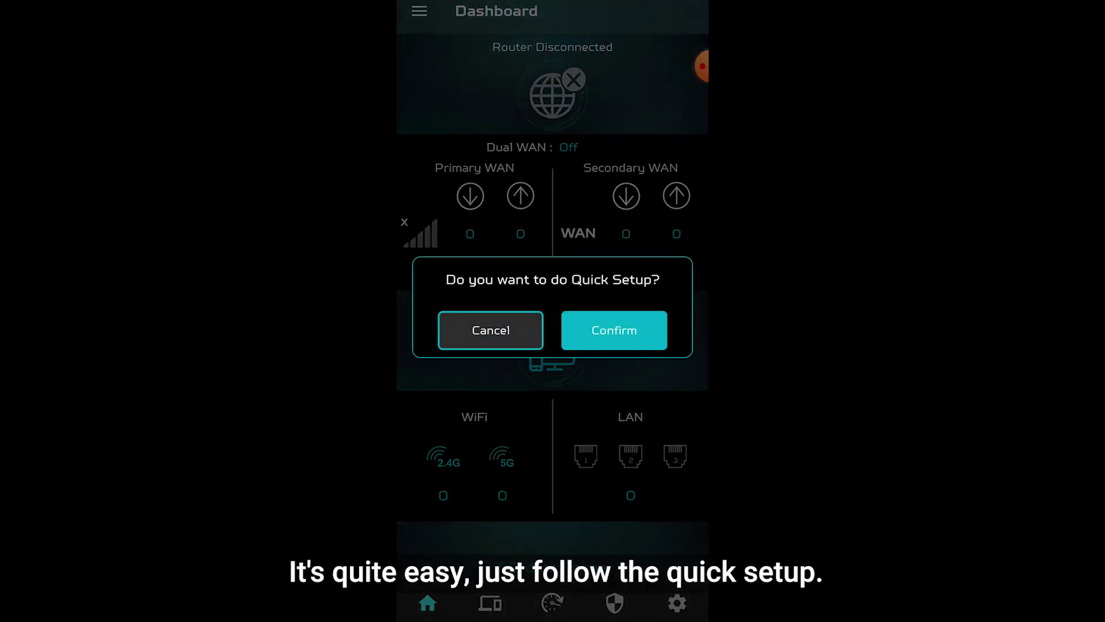
Scan the router's QR label and join the PredatorX5-22J6-2.4GHz network in the app
click(689, 11)
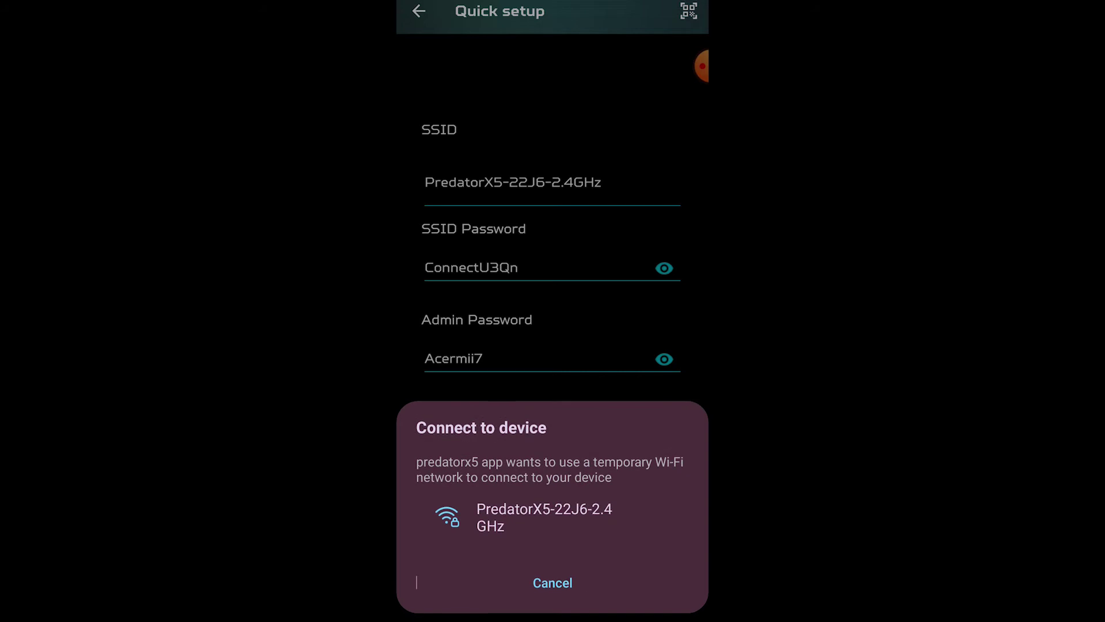
click(549, 517)
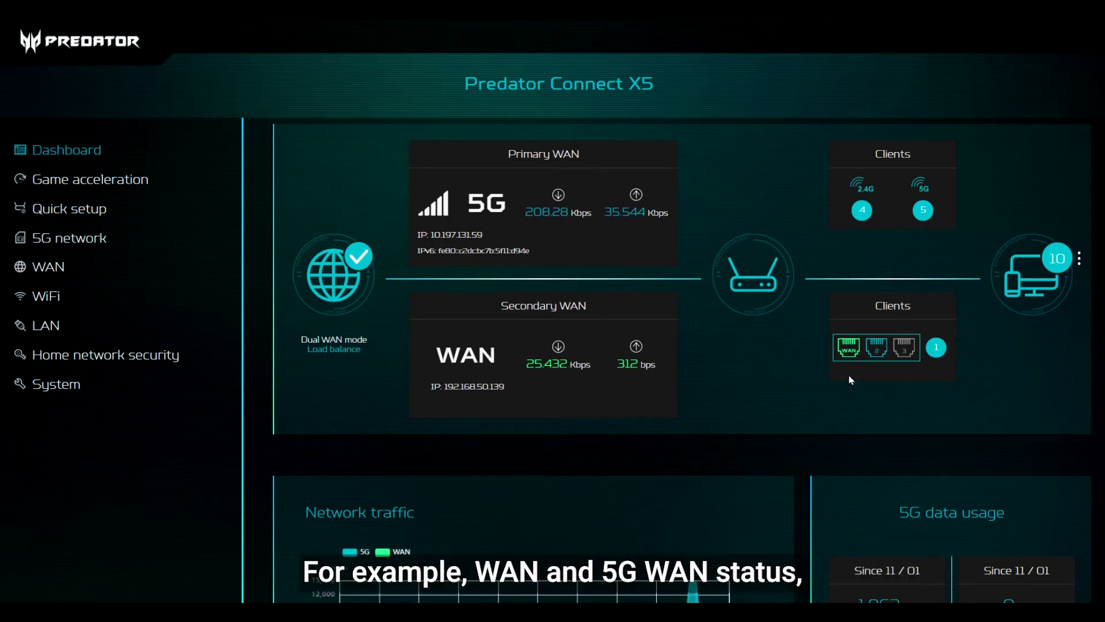
Apply a 120 GB monthly 5G data limit with a 110 GB data warning
click(1028, 278)
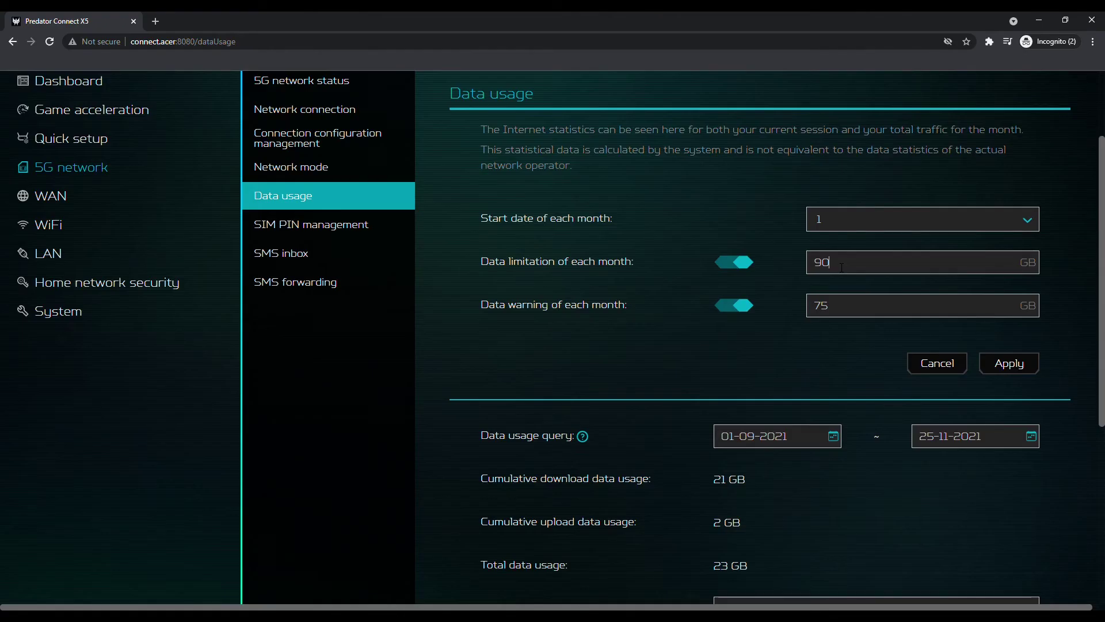
text(120)
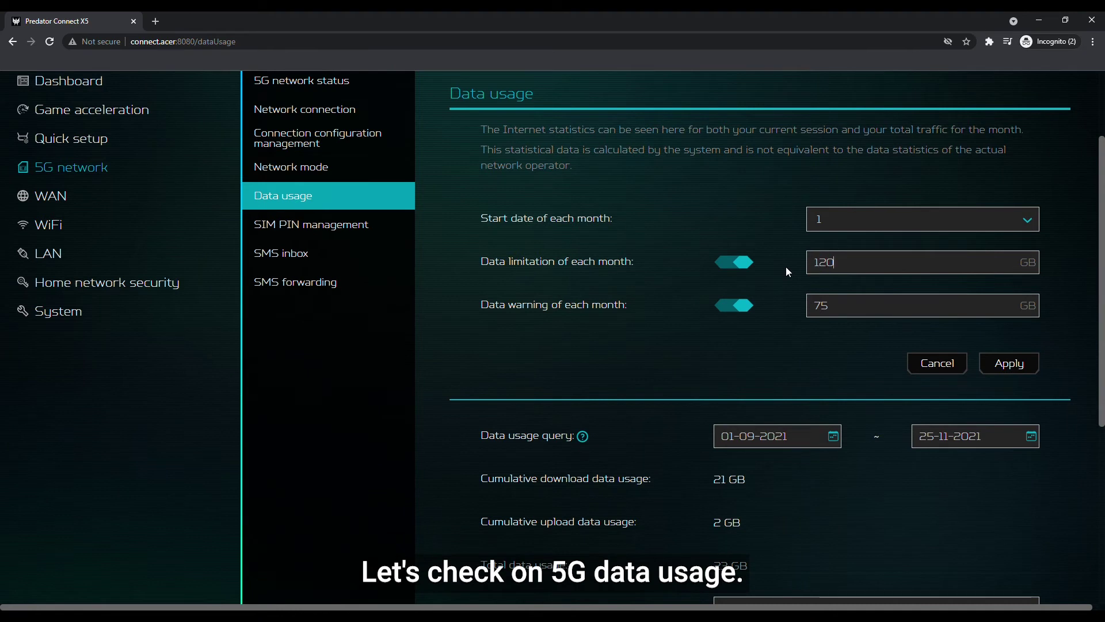
key(Tab)
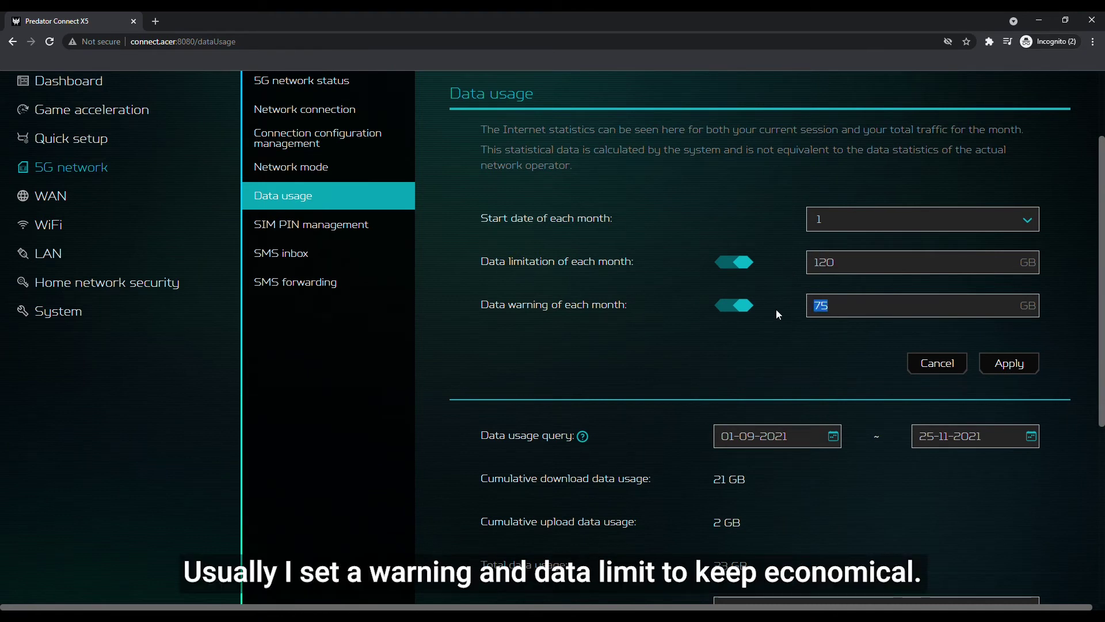
text(110)
click(1005, 363)
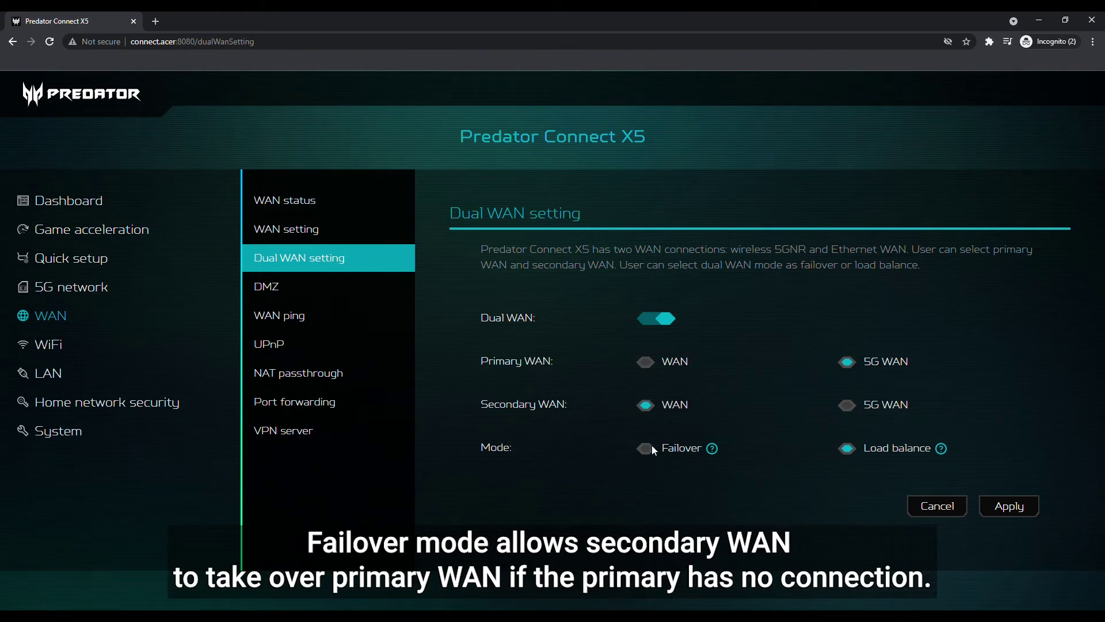
click(646, 448)
scroll(776, 450, down, 2)
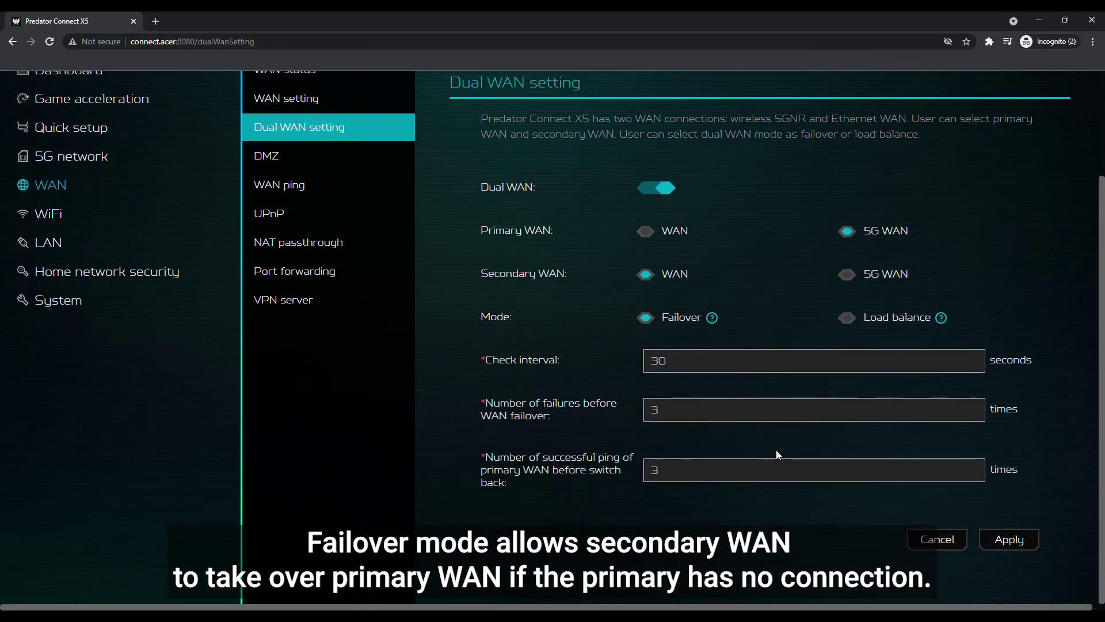
click(679, 361)
double_click(678, 360)
text(40)
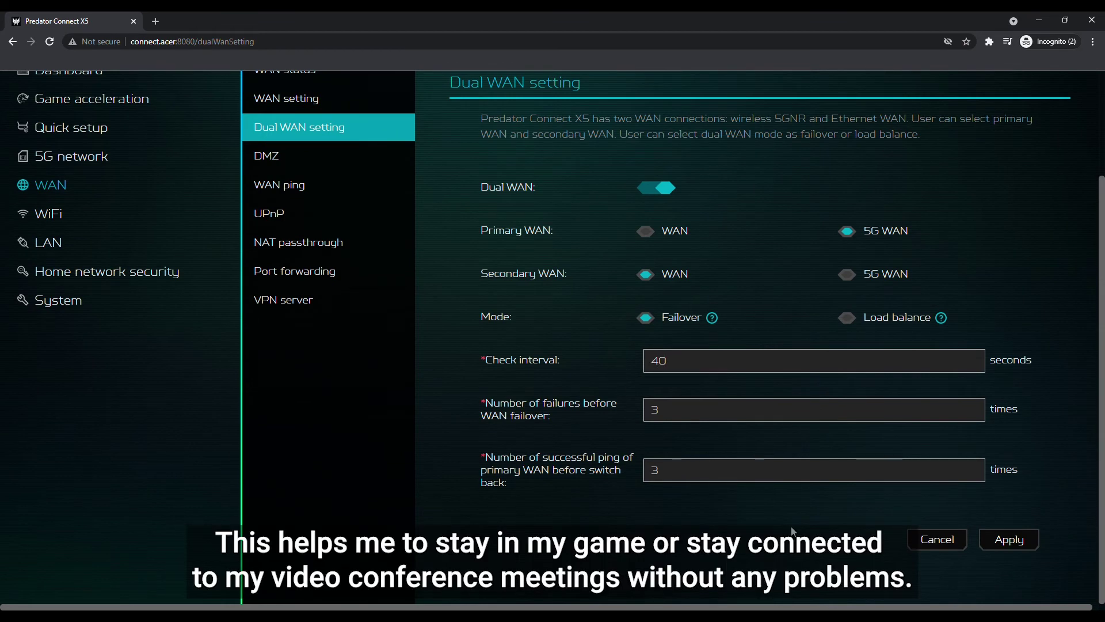
key(Tab)
text(4)
double_click(658, 361)
text(30)
double_click(667, 412)
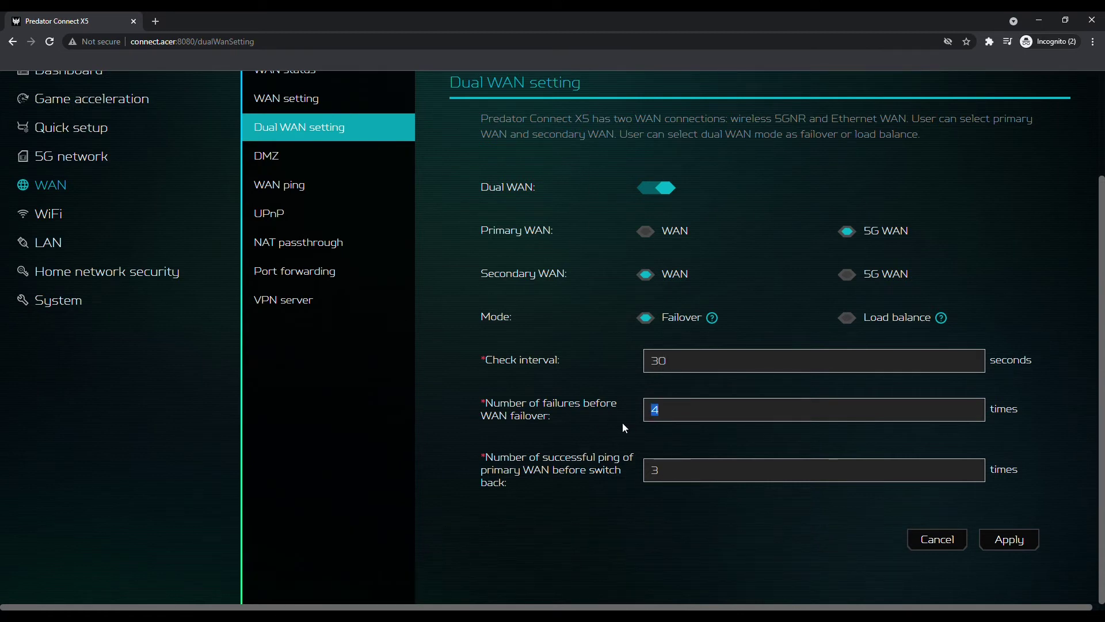
text(3)
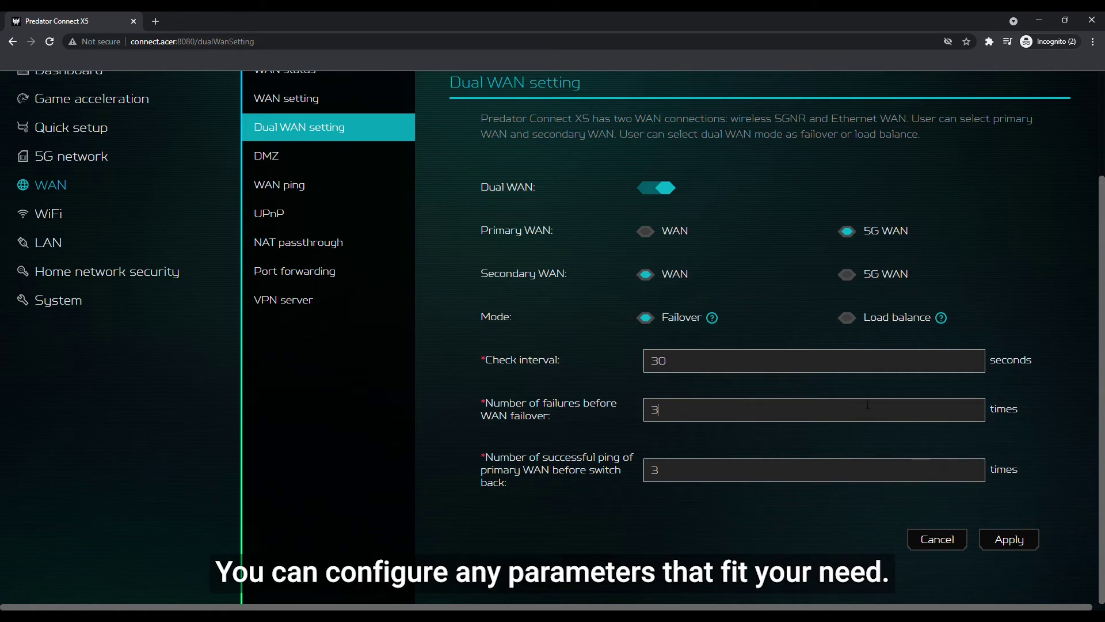
click(859, 323)
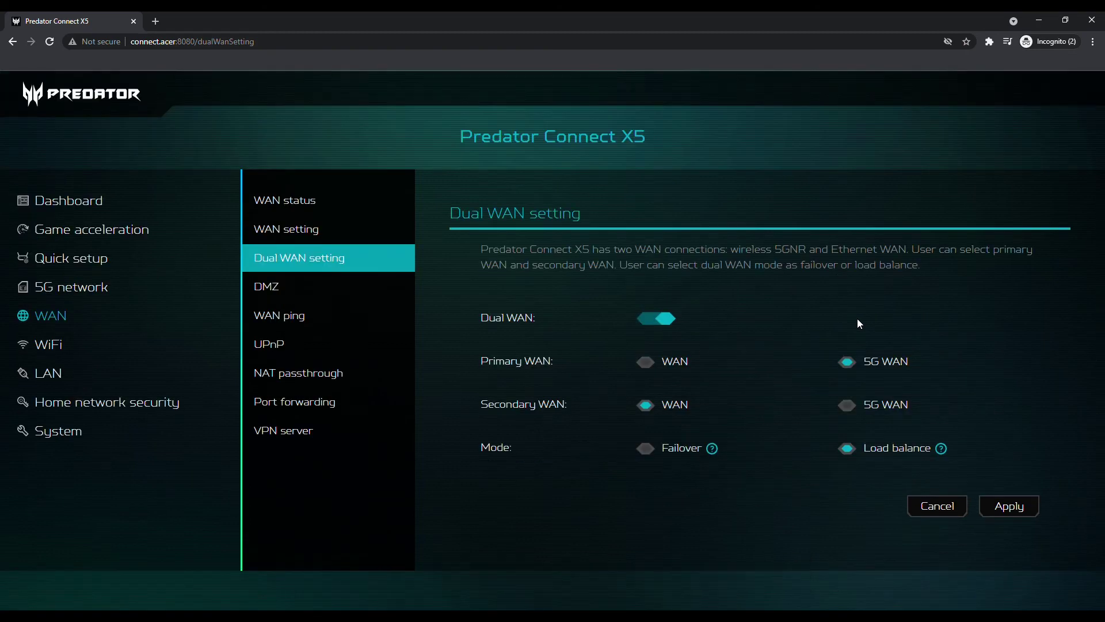
Apply Load balance dual WAN, then open Game acceleration's Device Prioritization panels
click(1018, 508)
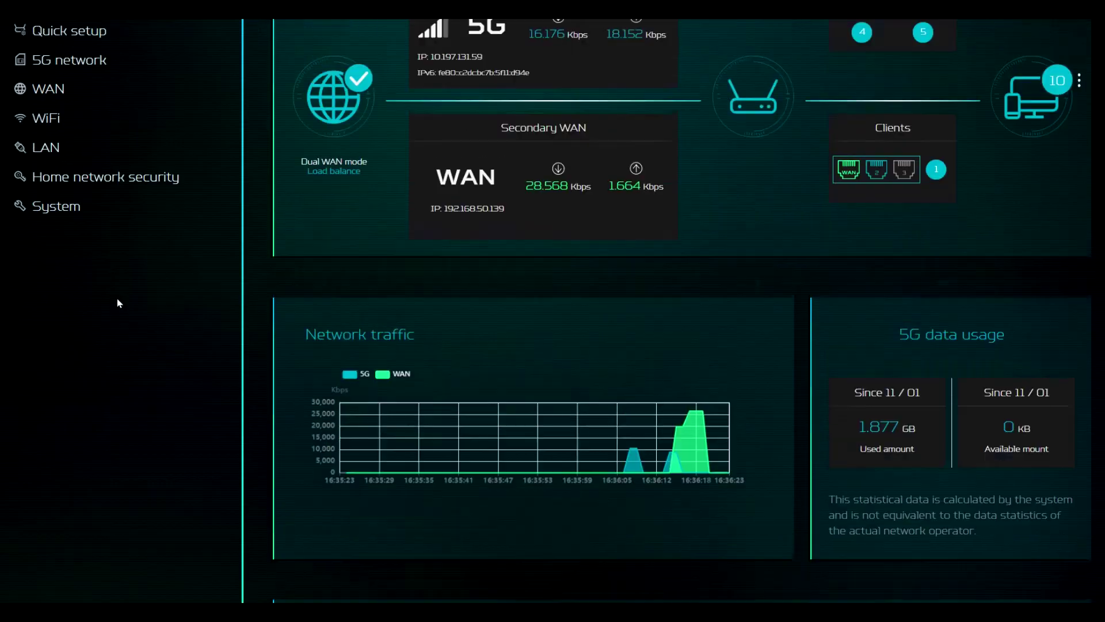
scroll(116, 299, up, 3)
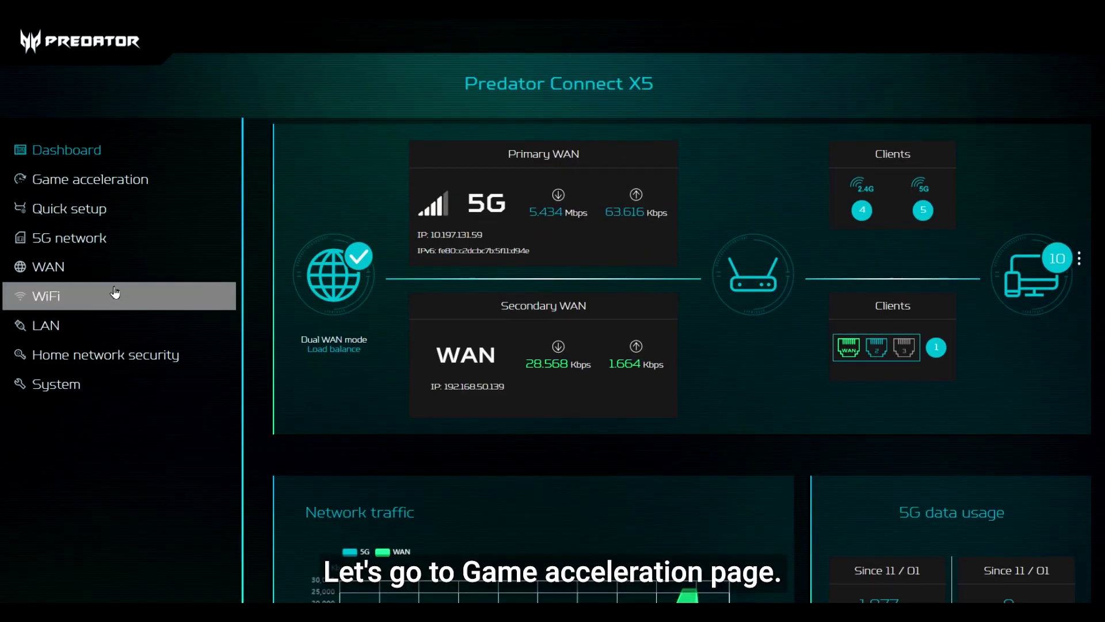
click(102, 181)
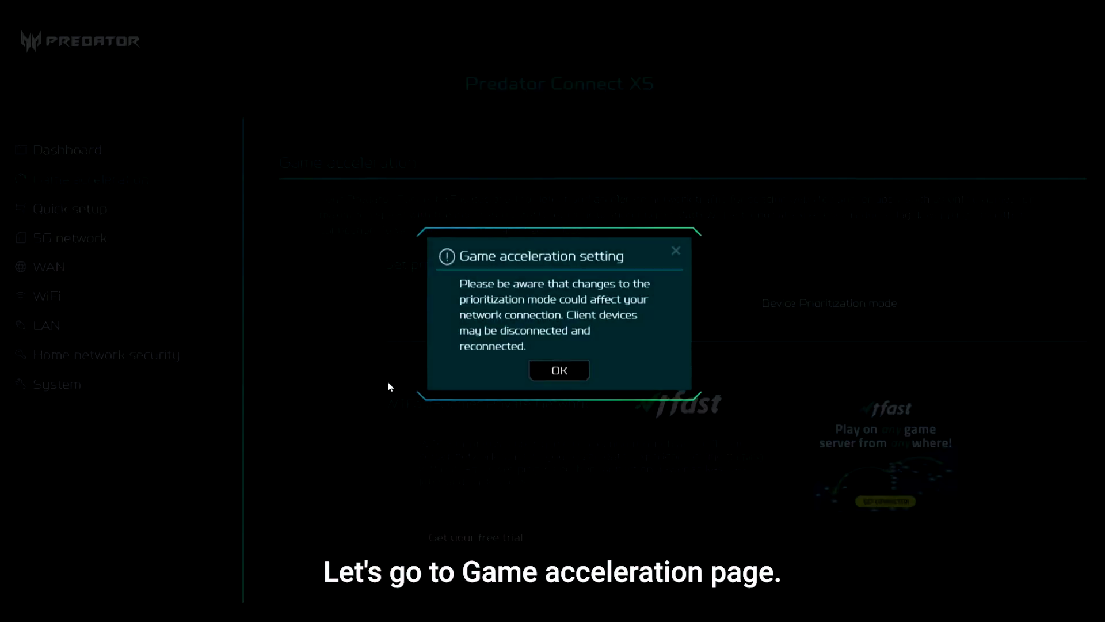
click(561, 373)
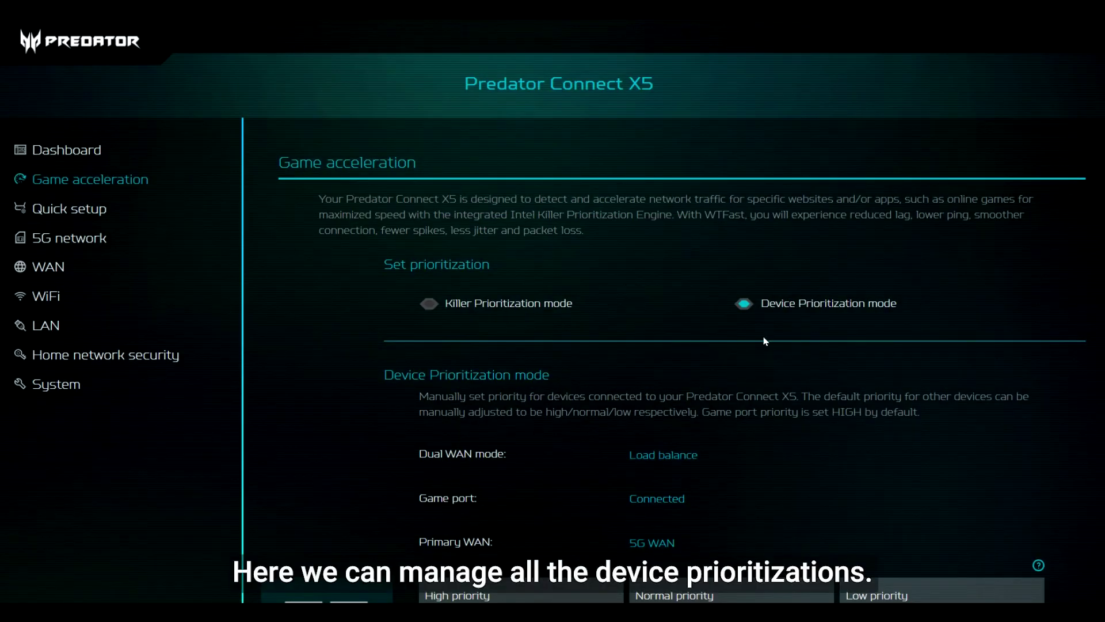
scroll(737, 398, down, 4)
scroll(735, 396, down, 4)
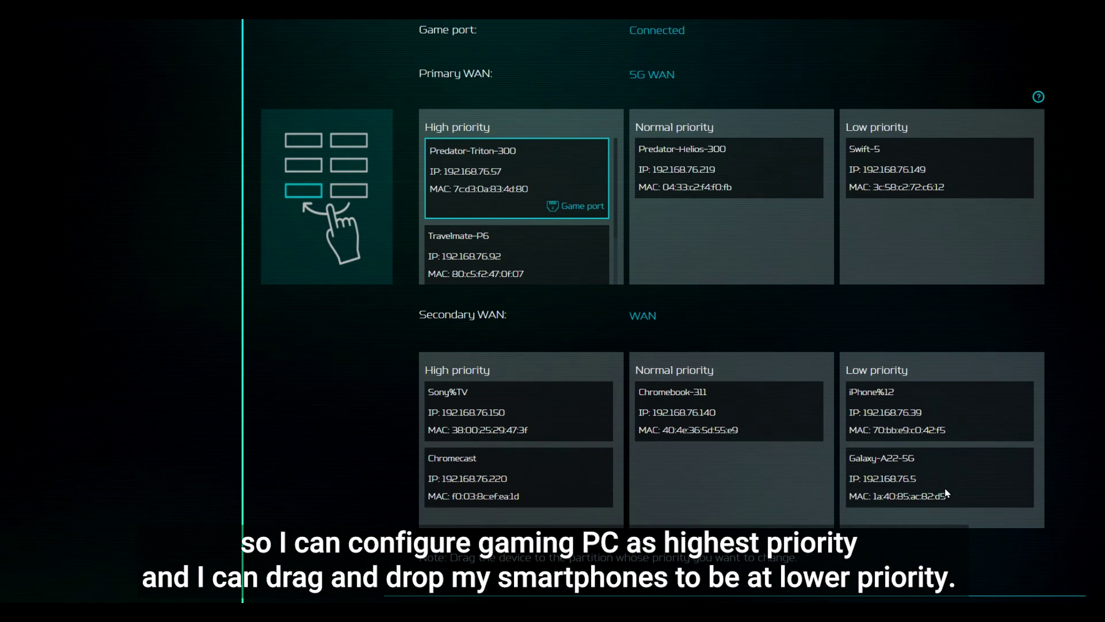
Move iPhone%12 to Primary WAN low priority and Travelmate-P6 to another priority group
drag(899, 413, 906, 252)
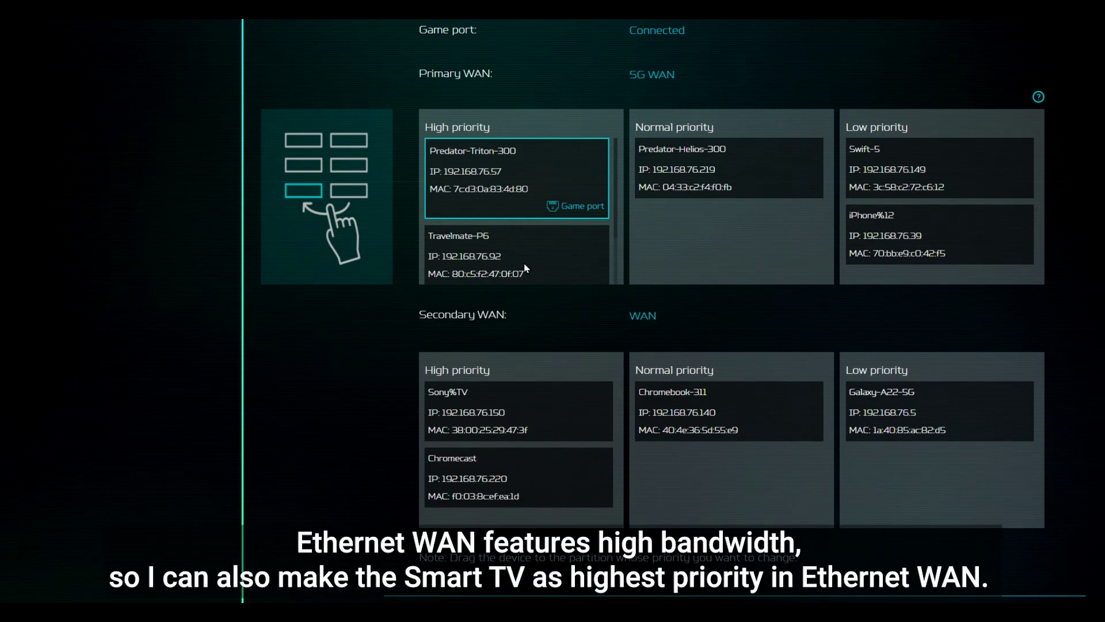
drag(525, 265, 699, 265)
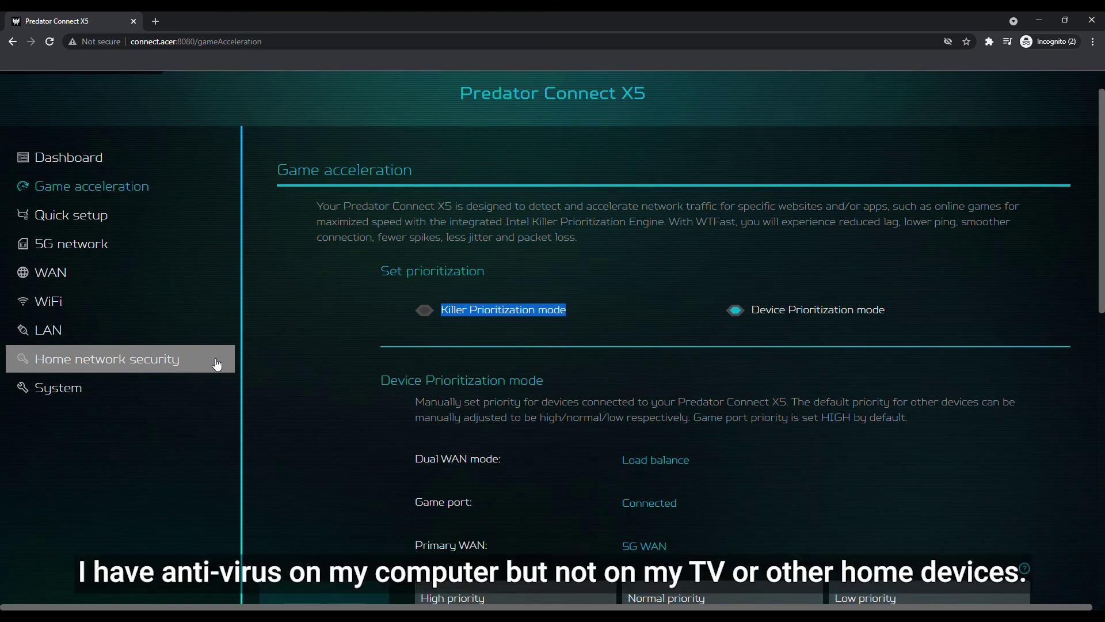
Review the Home network security page and its protection start date
click(325, 332)
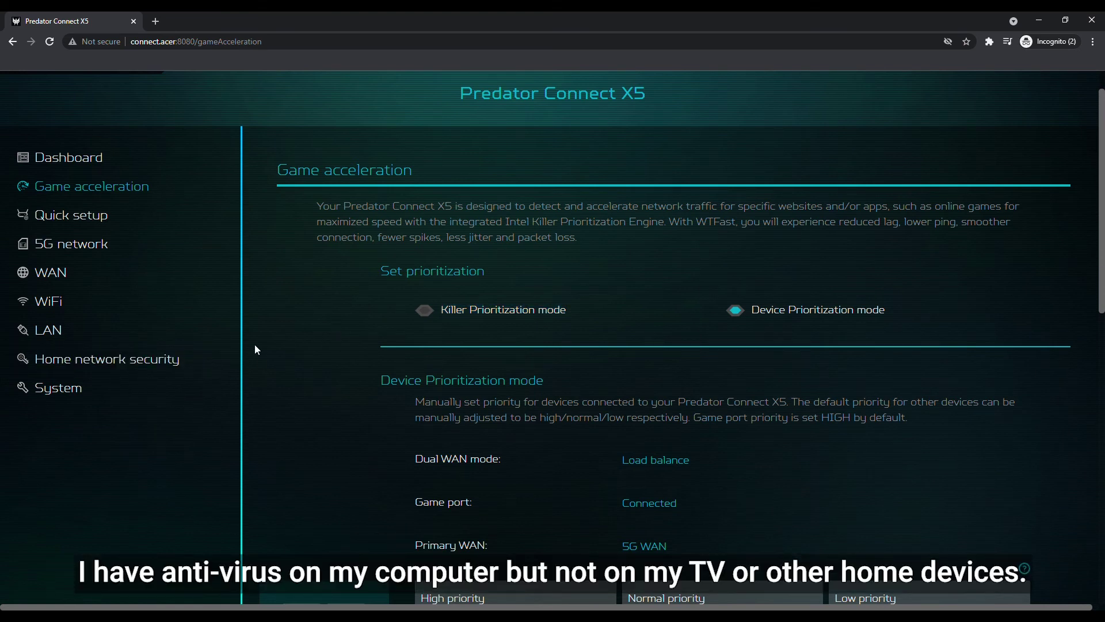
click(220, 365)
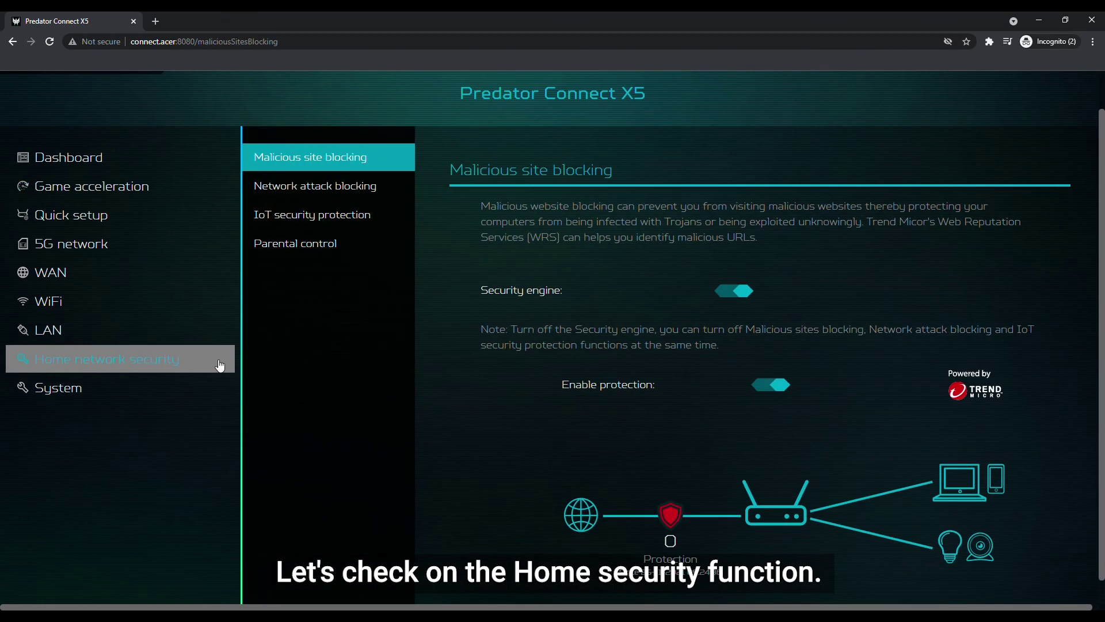
scroll(485, 312, down, 1)
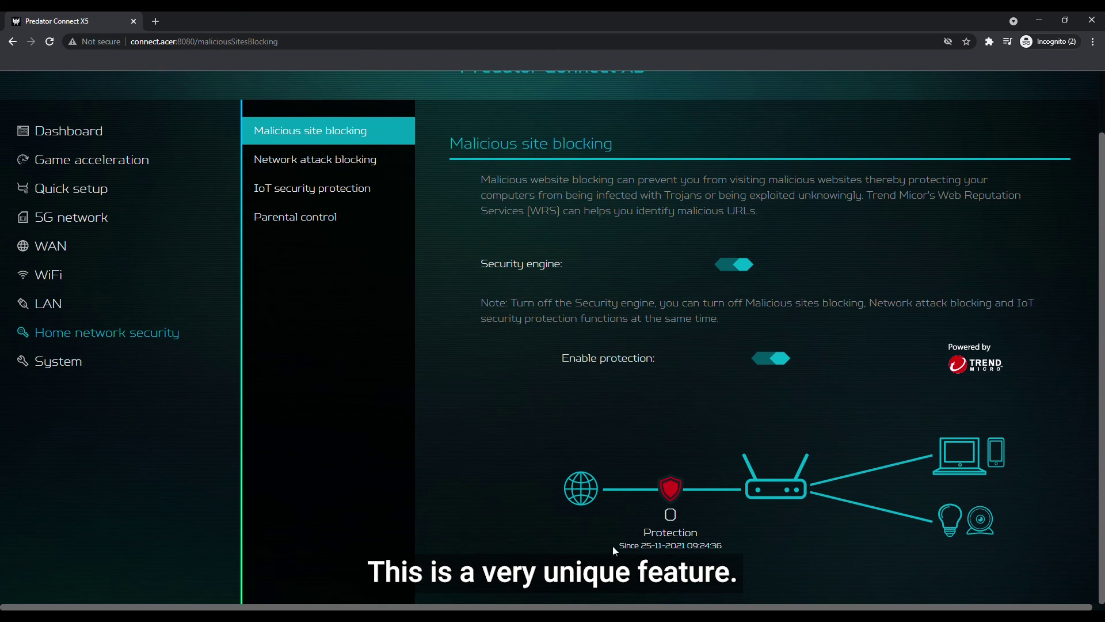
drag(614, 551, 728, 553)
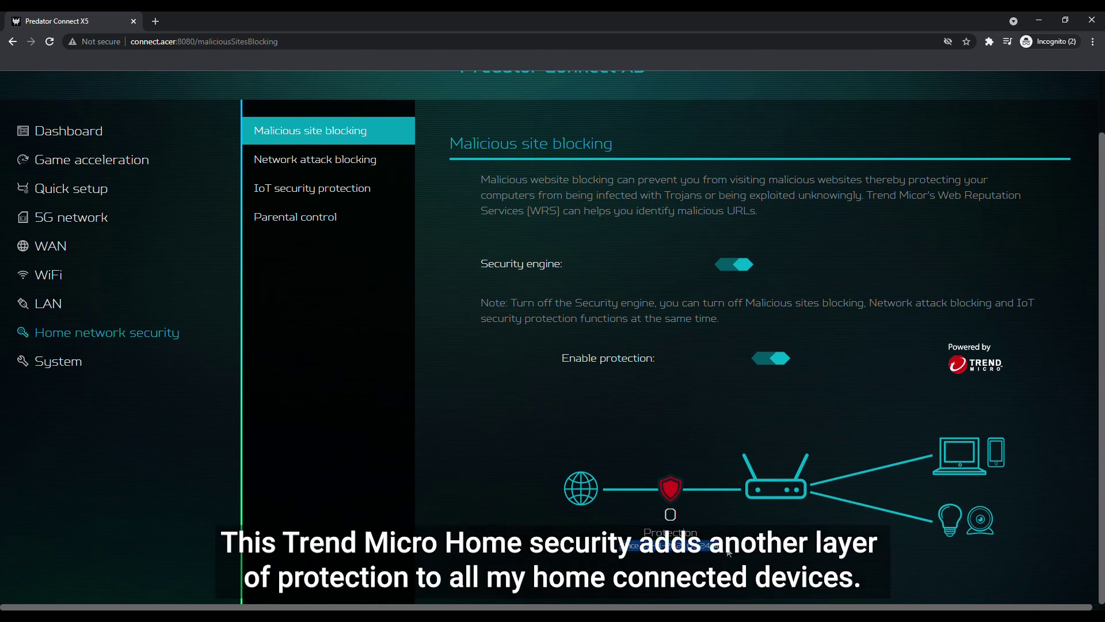
click(729, 553)
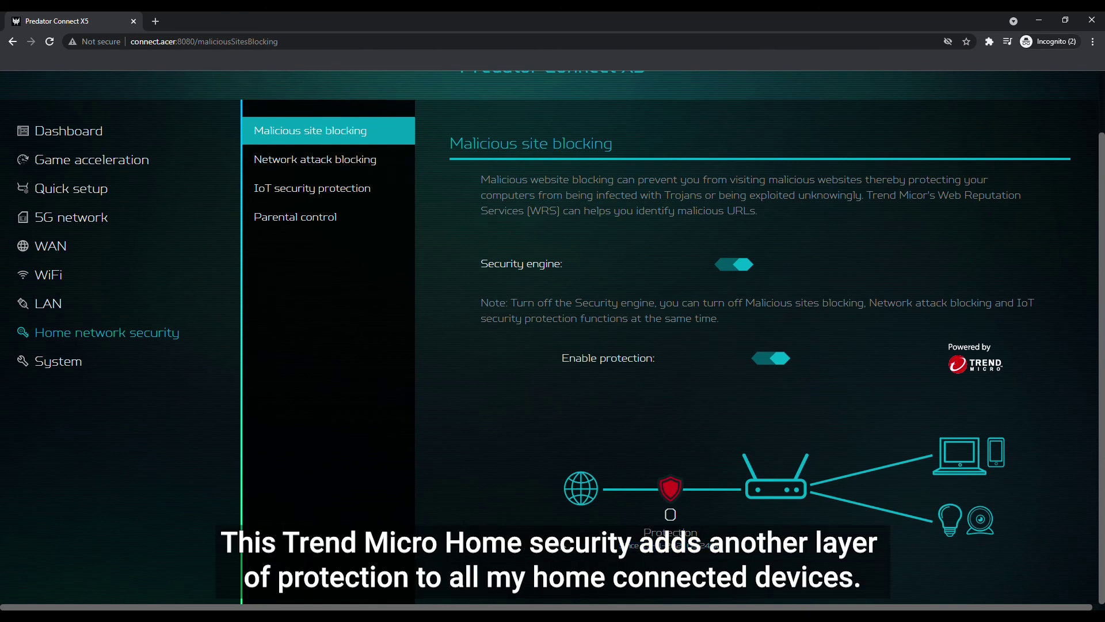
Check Network attack blocking settings, including its protection start date
click(406, 170)
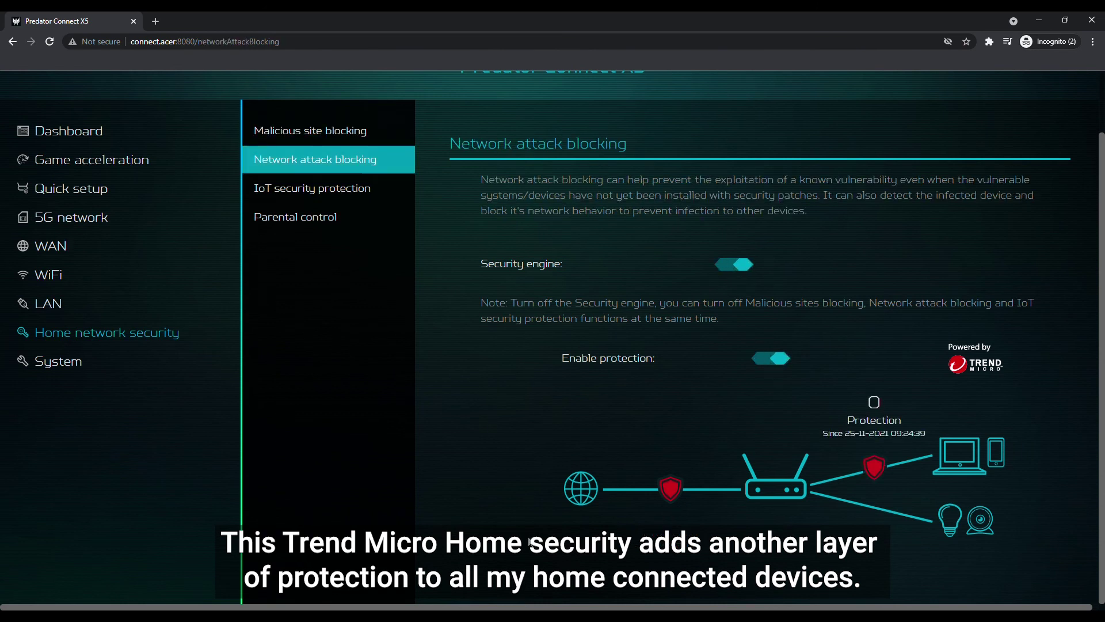
drag(823, 433, 929, 440)
click(931, 440)
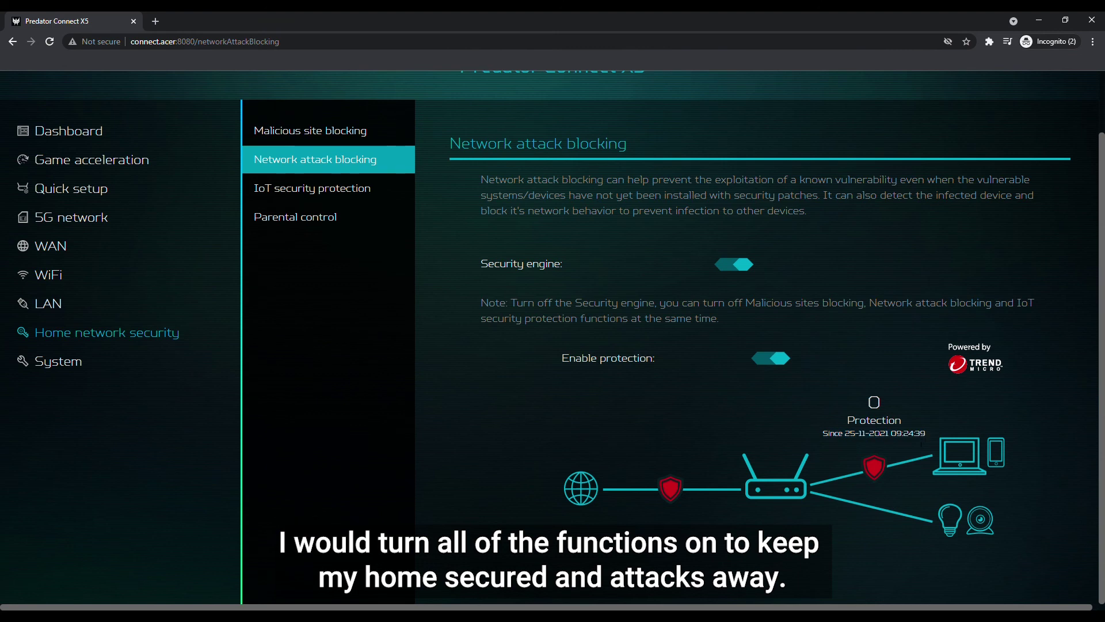